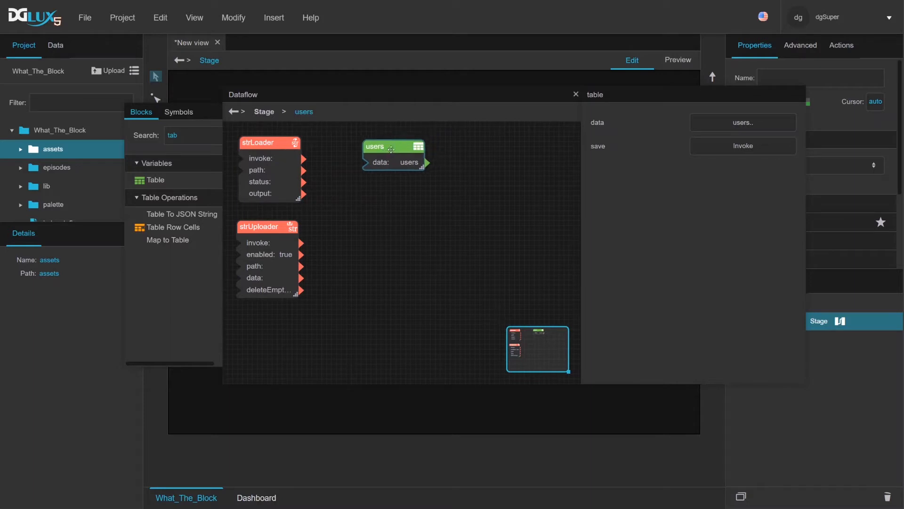
- Examine the contents of the users table and the properties of the strUploader block
click(731, 123)
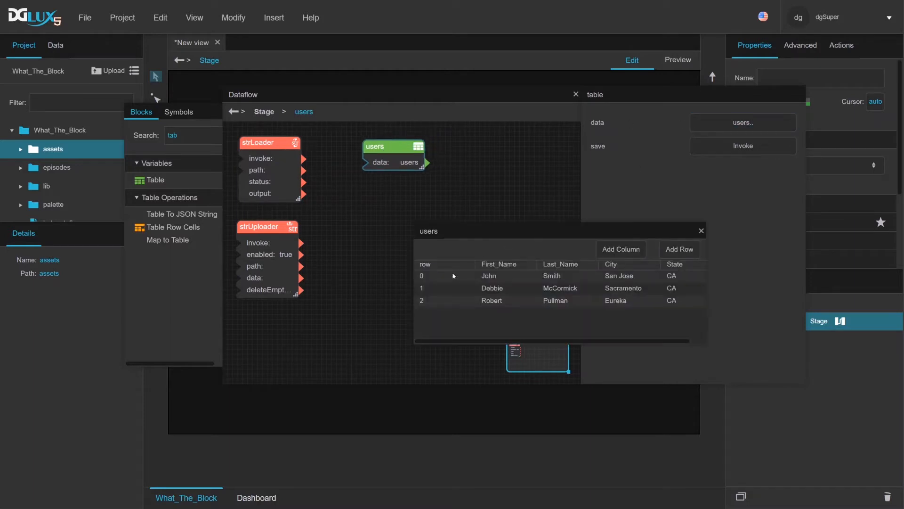
click(701, 230)
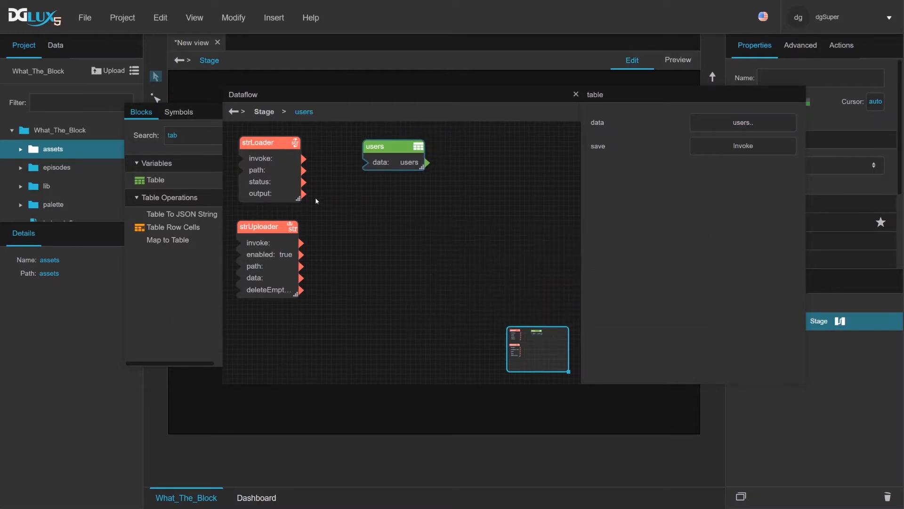
click(277, 250)
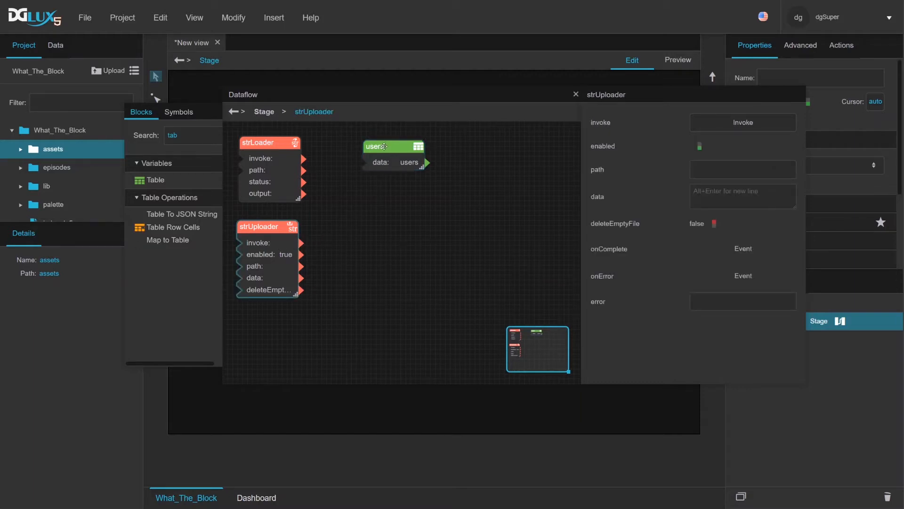
- Add a CSV Writer block beside the users table and connect the table's data to its input
drag(384, 147, 380, 144)
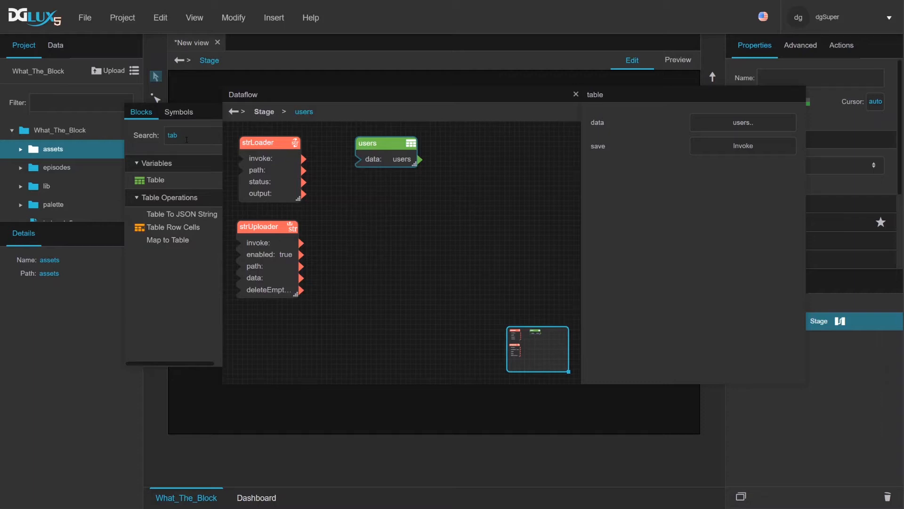
double_click(186, 139)
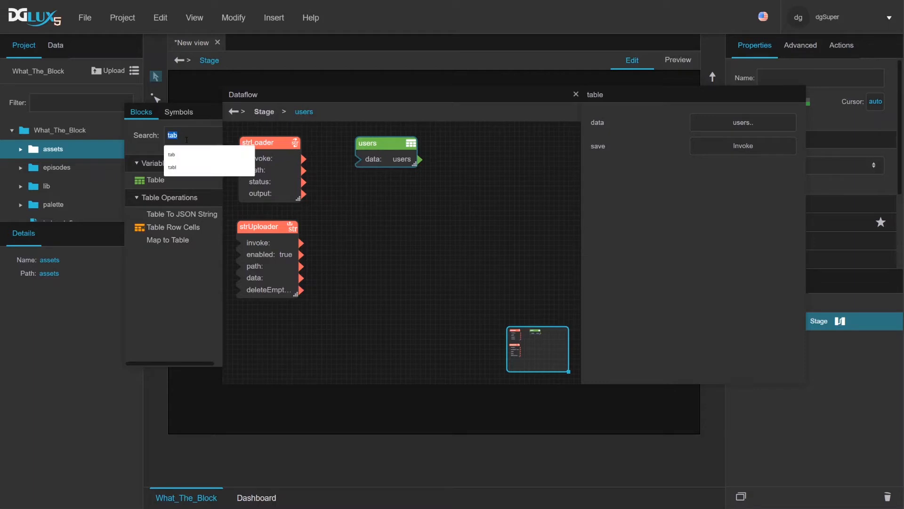
text(cs)
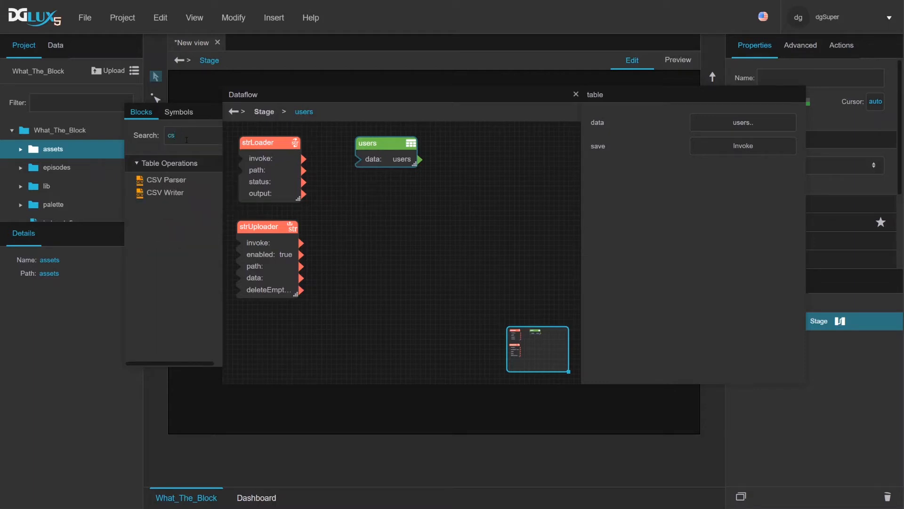
mouse_move(188, 193)
mouse_down()
mouse_move(465, 147)
mouse_move(452, 143)
mouse_up()
drag(403, 160, 438, 160)
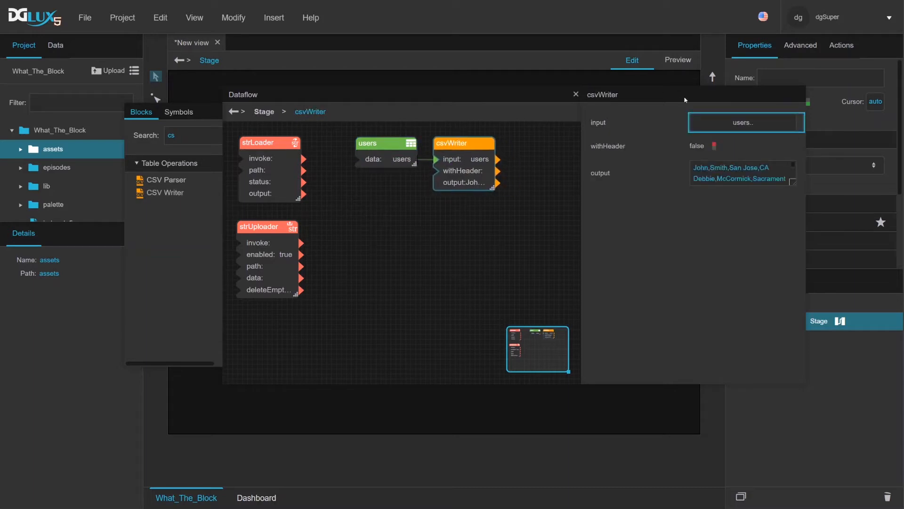
- Turn on withHeader for the csvWriter block, viewing its output text with and without the header
click(789, 168)
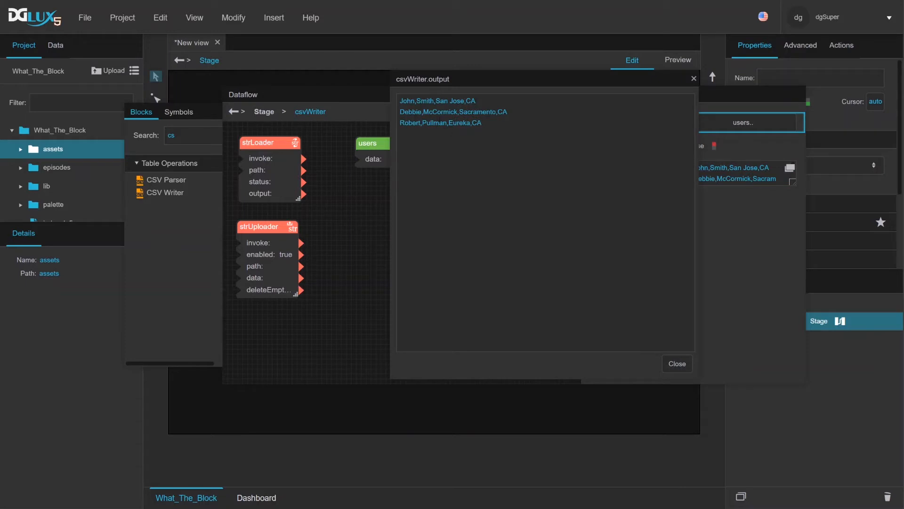
click(677, 363)
click(716, 147)
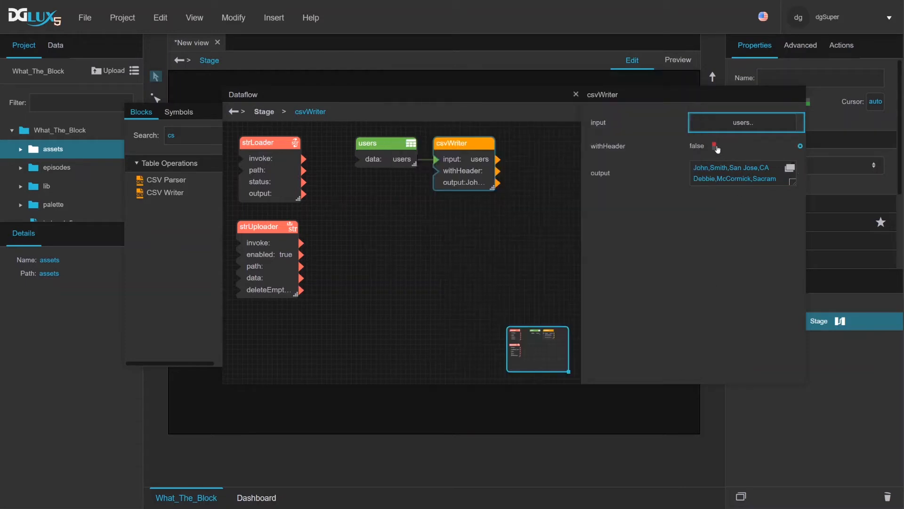
click(789, 168)
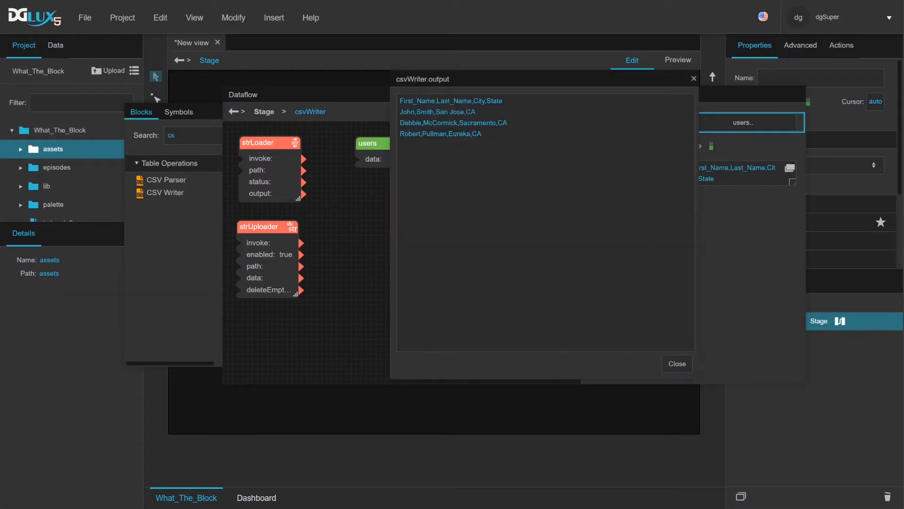
click(677, 363)
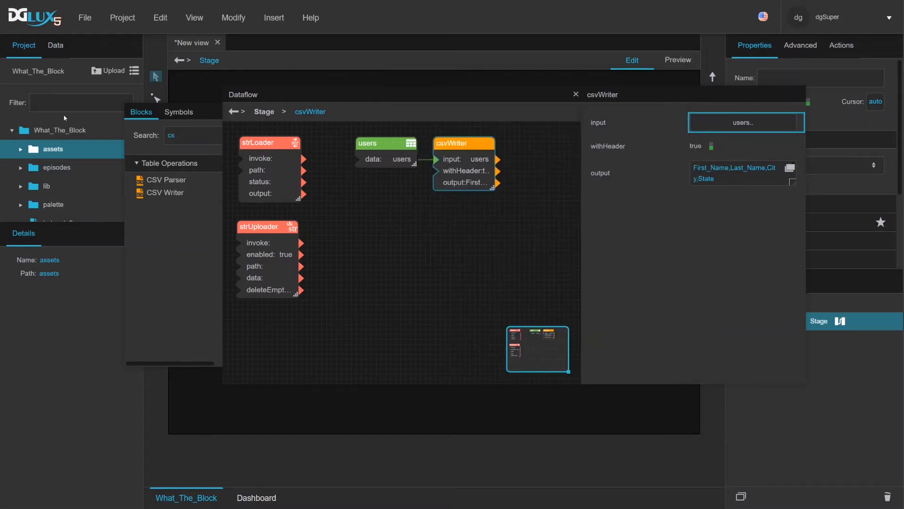
- Place the strUploader block beside csvWriter and widen the dataflow canvas to make room for it
click(250, 141)
drag(259, 227, 508, 140)
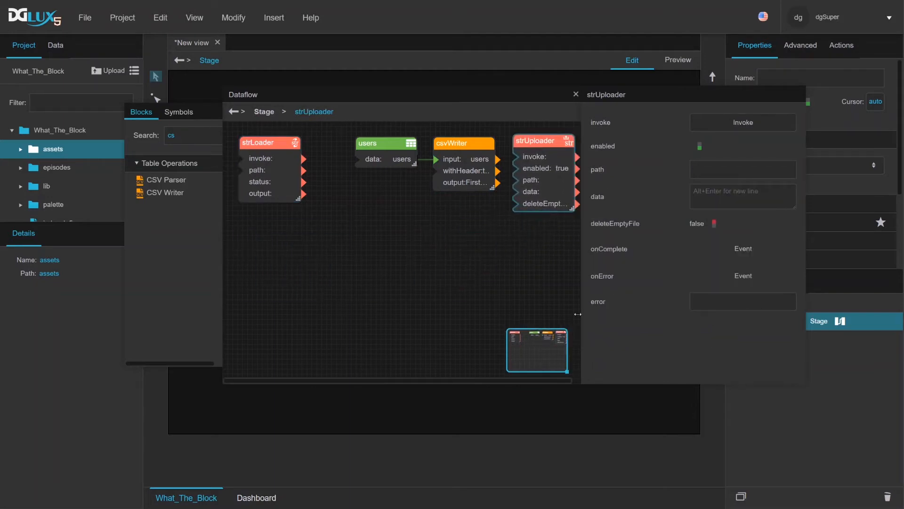
drag(578, 314, 610, 314)
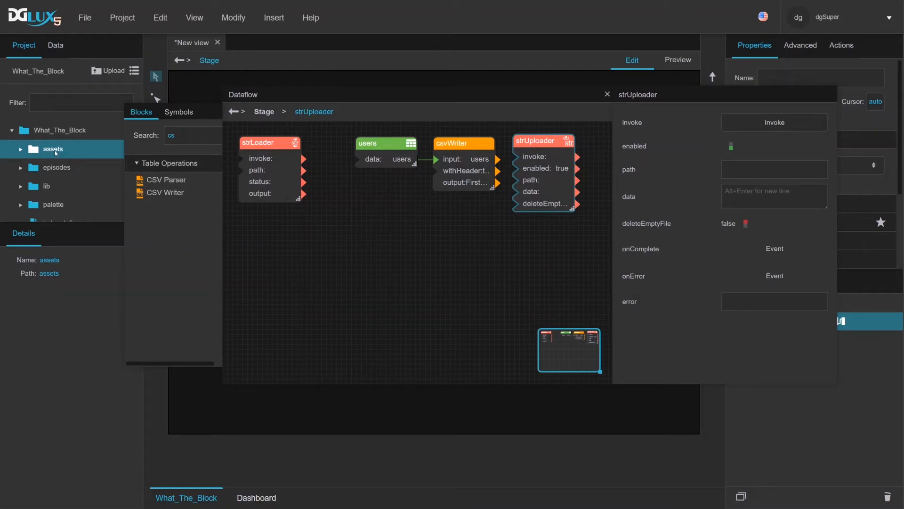
- Set the strUploader path to assets/users.csv and bind the csvWriter output to its data property
drag(55, 152, 773, 169)
click(773, 169)
text(/users.csv)
key(Return)
drag(471, 185, 774, 202)
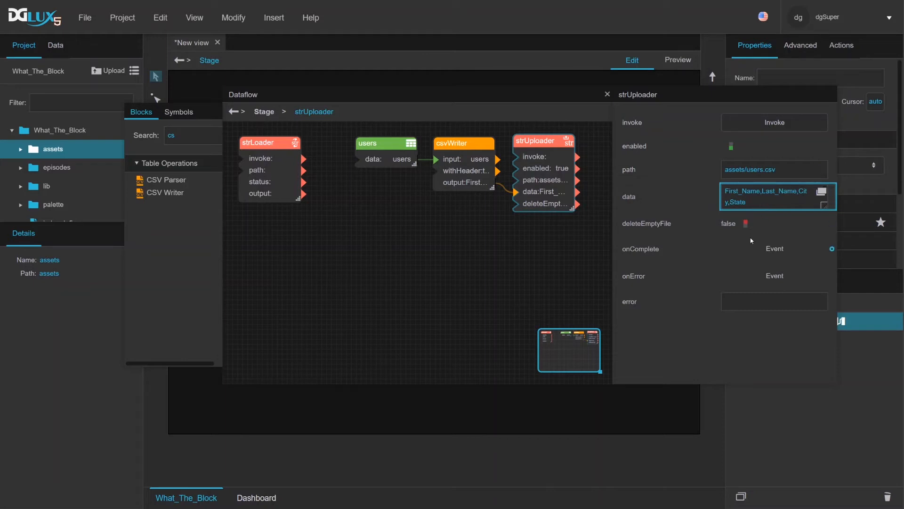
- Invoke strUploader and review the contents of users.csv in the assets folder
click(751, 128)
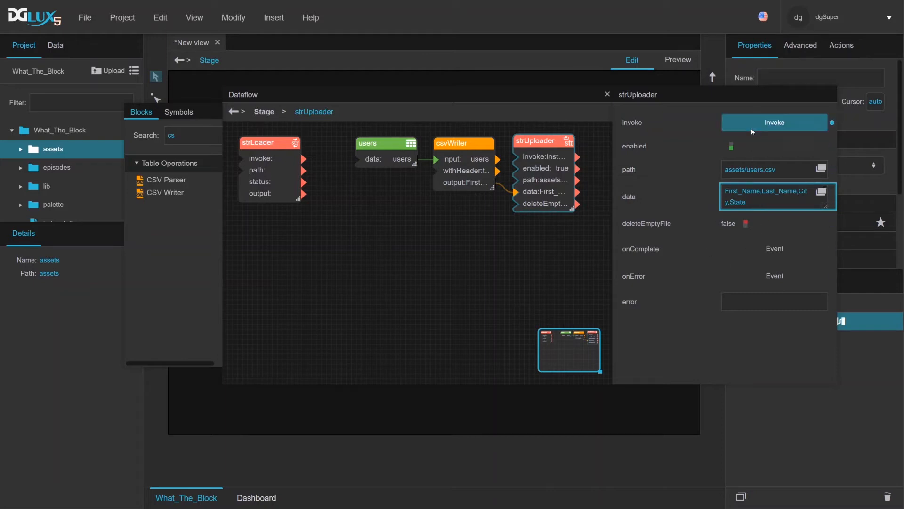
click(20, 150)
click(50, 167)
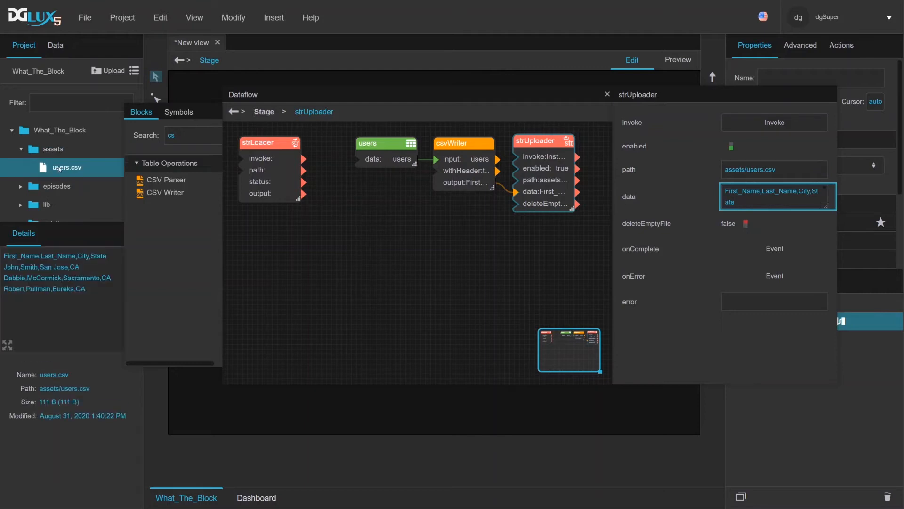
click(7, 345)
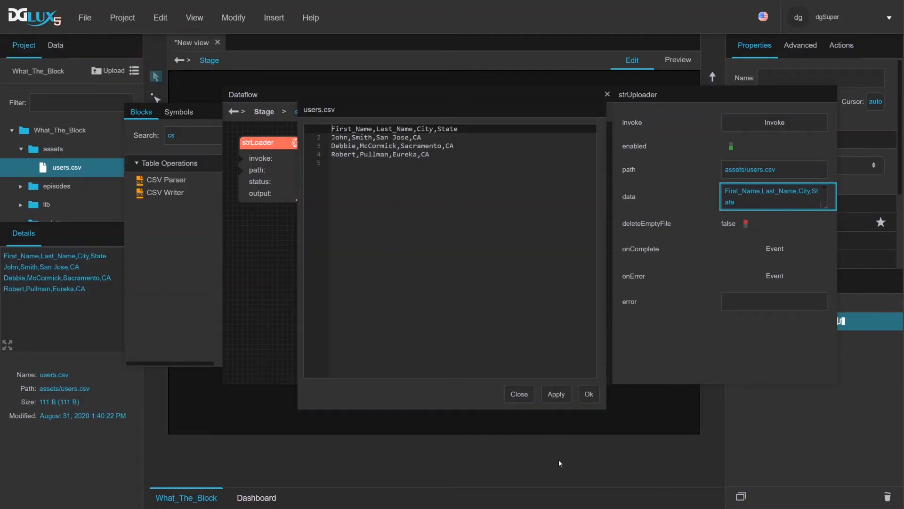
click(519, 393)
- Rearrange the dataflow so the table, csvWriter and strUploader chain starts at the canvas edge with strLoader placed below it
click(265, 141)
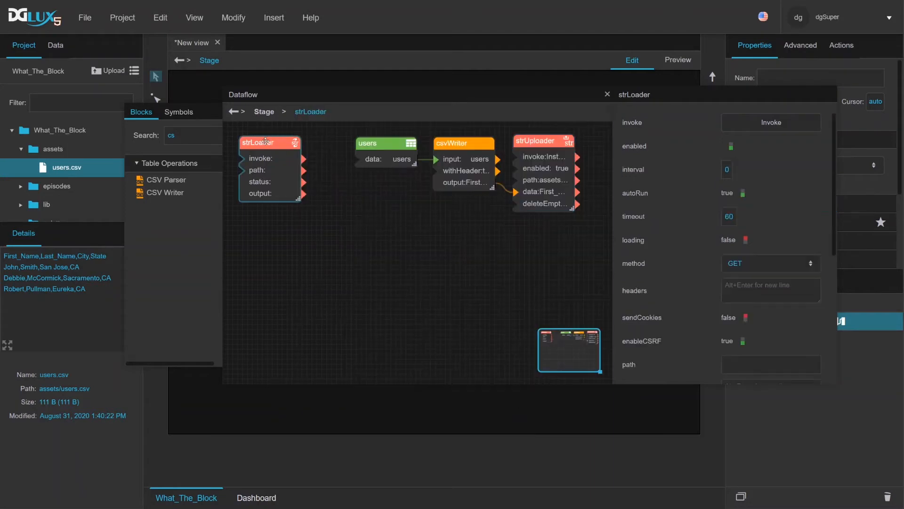
drag(265, 141, 361, 288)
drag(354, 225, 444, 138)
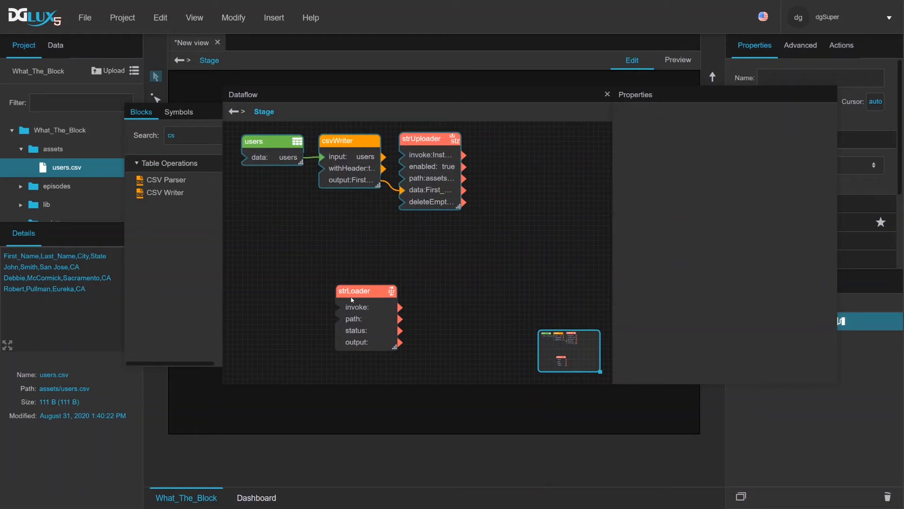
drag(352, 300, 258, 281)
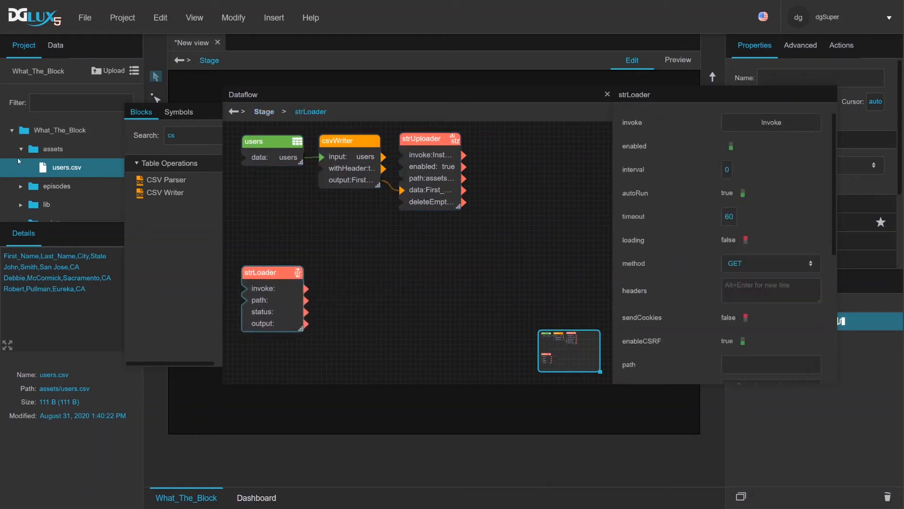
- Set the strLoader path to assets/users.csv using the project file and invoke the loader
drag(19, 161, 751, 368)
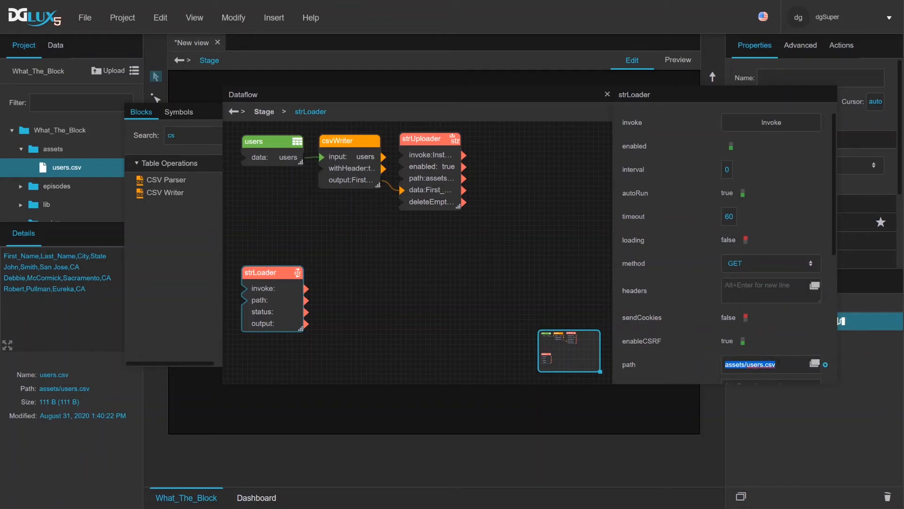
scroll(753, 299, down, 5)
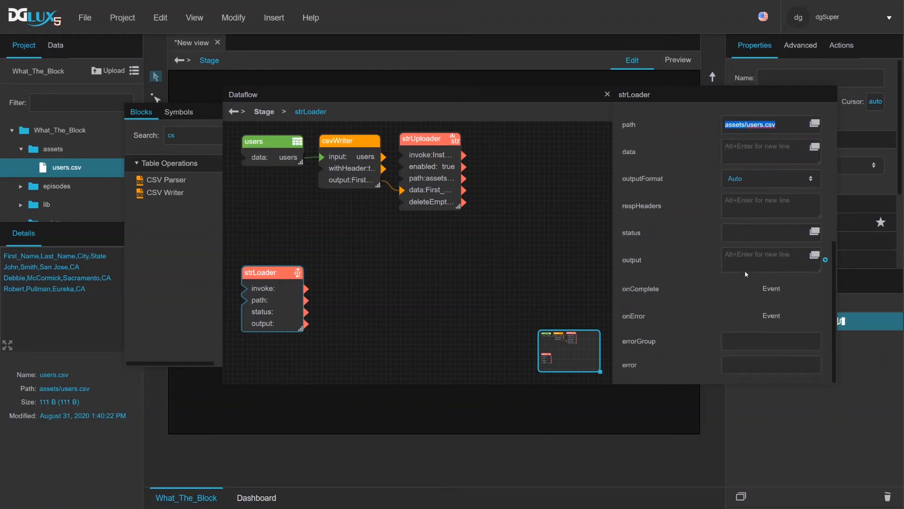
scroll(752, 277, up, 4)
scroll(764, 230, up, 2)
click(750, 125)
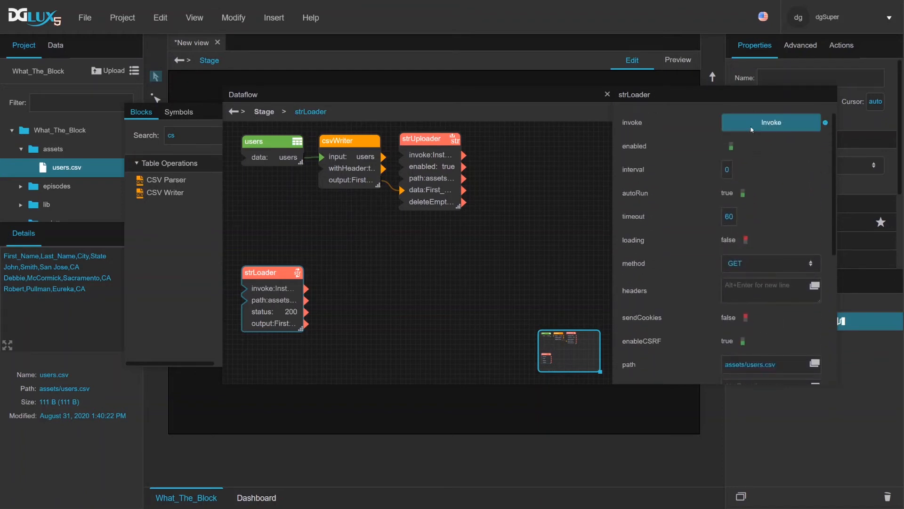
- Review the full text of the strLoader output property
scroll(762, 213, down, 4)
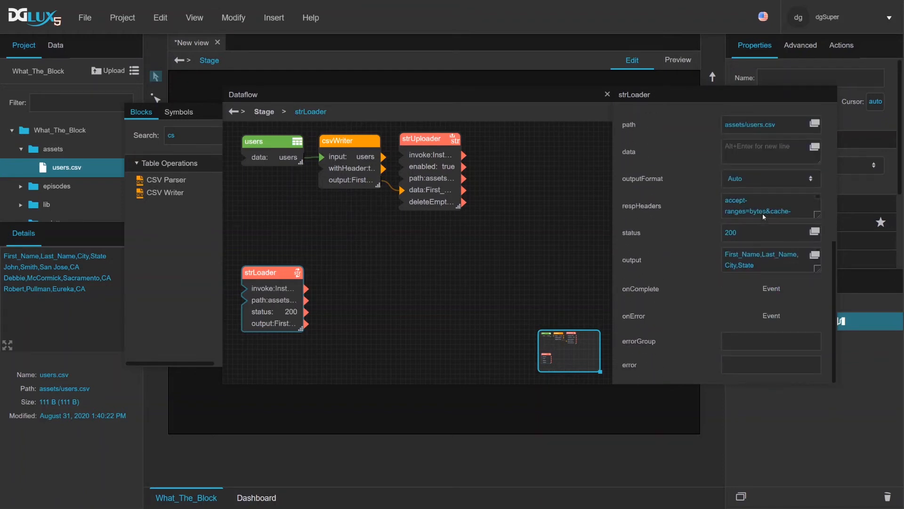
click(814, 255)
click(691, 364)
- Add a CSV Parser block fed by the strLoader output, with withHeader turned on, and check its output table
drag(166, 179, 356, 278)
drag(295, 326, 348, 268)
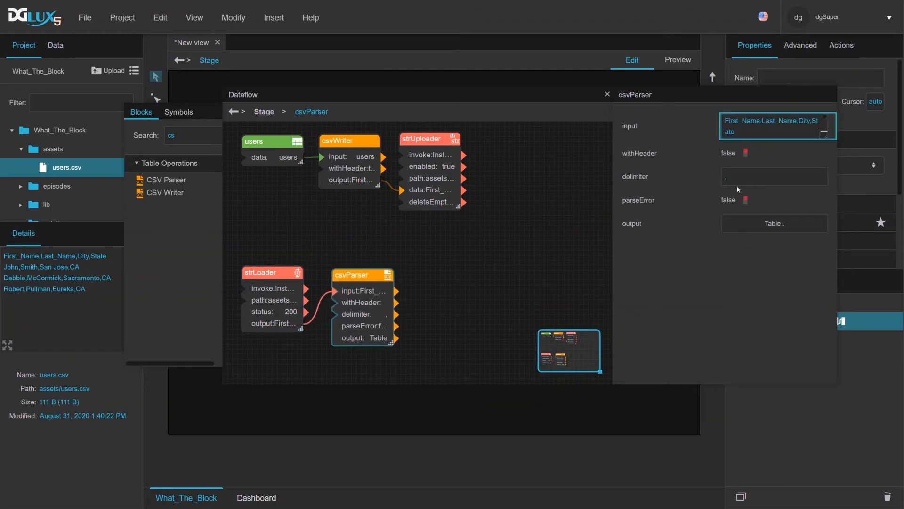
click(746, 153)
click(767, 224)
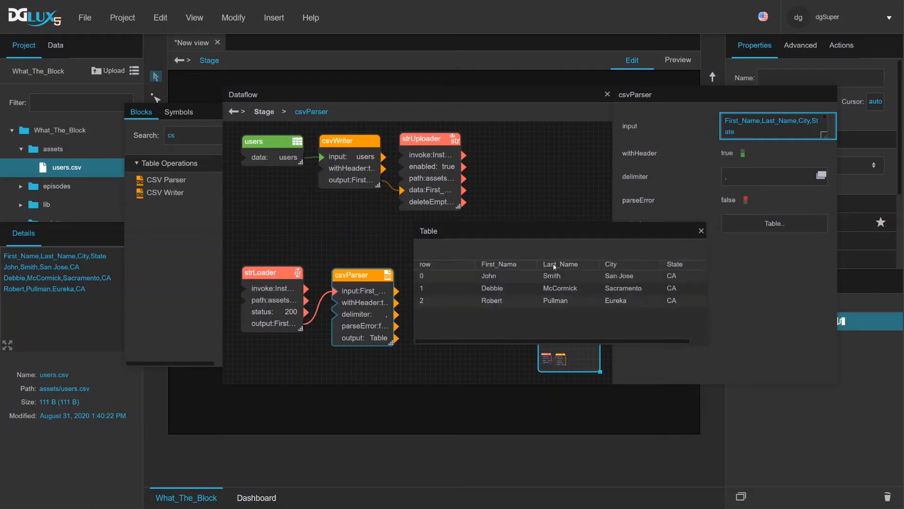
click(701, 230)
- Bind the strUploader data property to its own invoke so the upload runs whenever the data changes
click(453, 187)
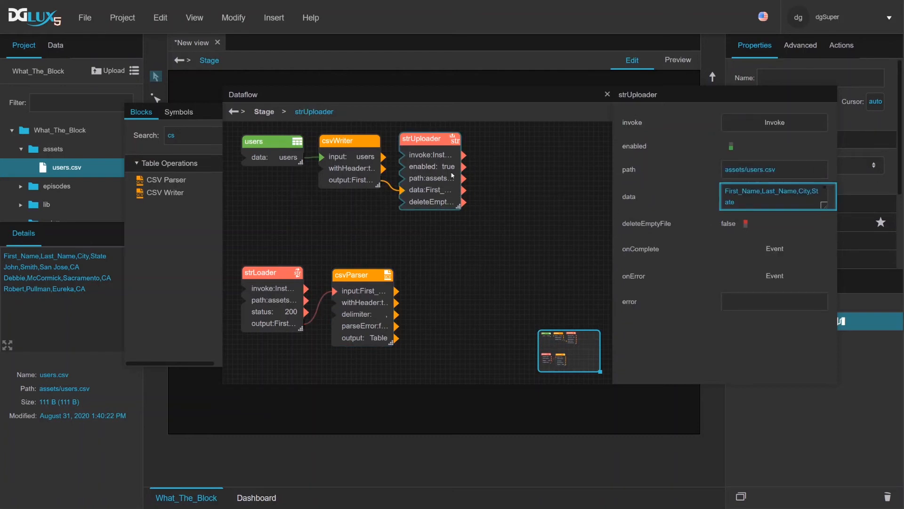
mouse_move(821, 202)
drag(832, 196, 762, 127)
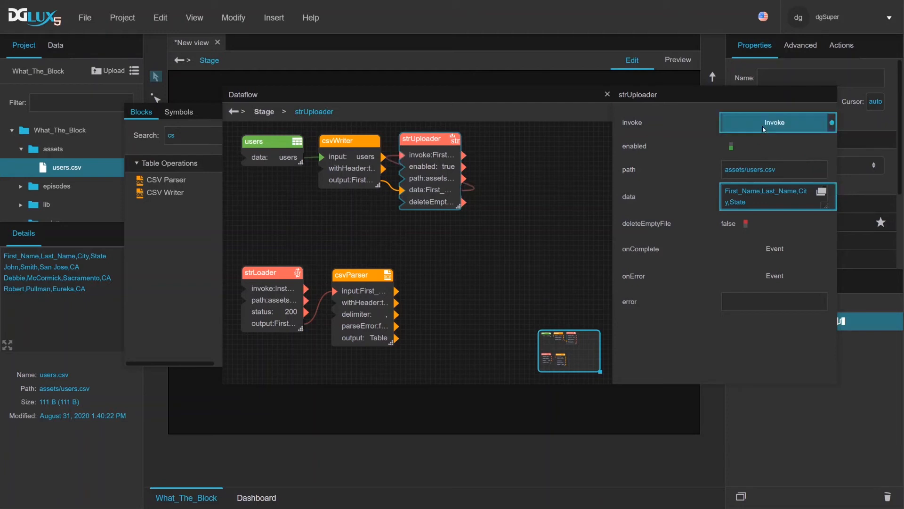
- Pin the strUploader onComplete event and bind it to the strLoader invoke property
click(832, 250)
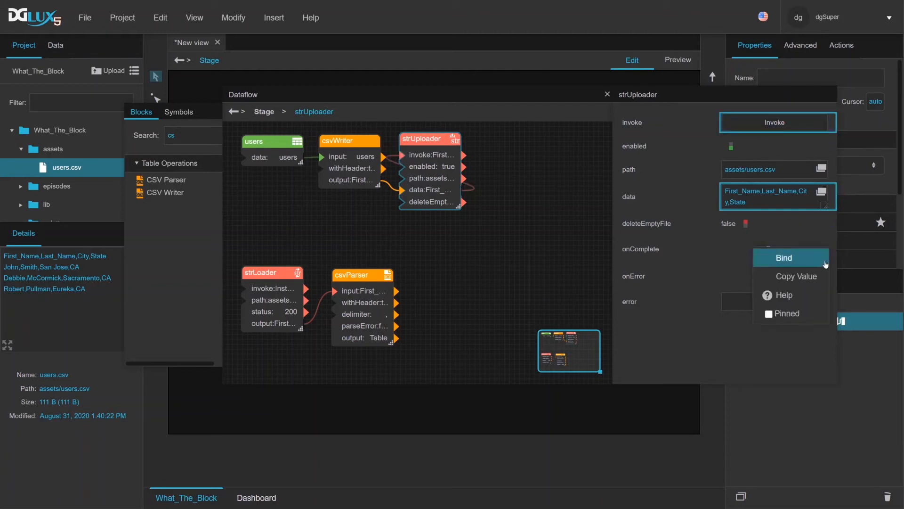
click(780, 312)
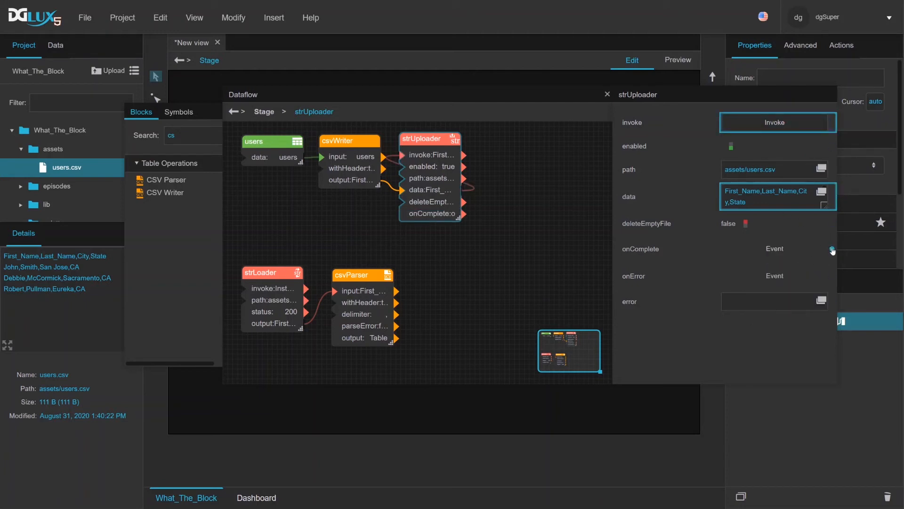
drag(832, 249, 257, 292)
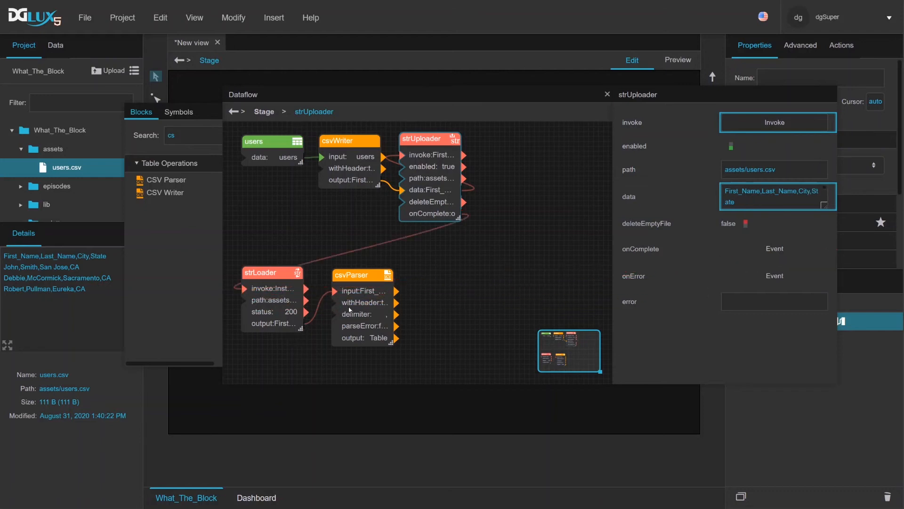
- Open the csvParser output table and place its widened window below the dataflow canvas
click(337, 293)
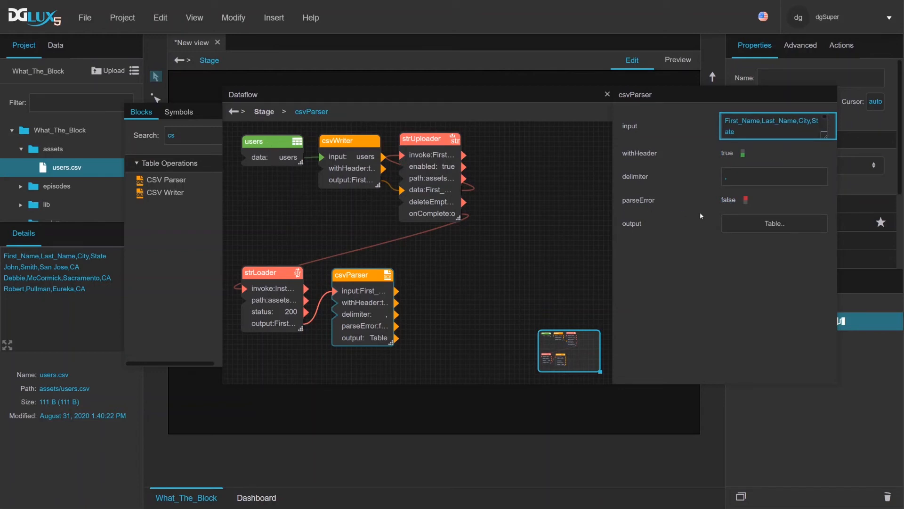
click(747, 223)
drag(594, 235, 470, 416)
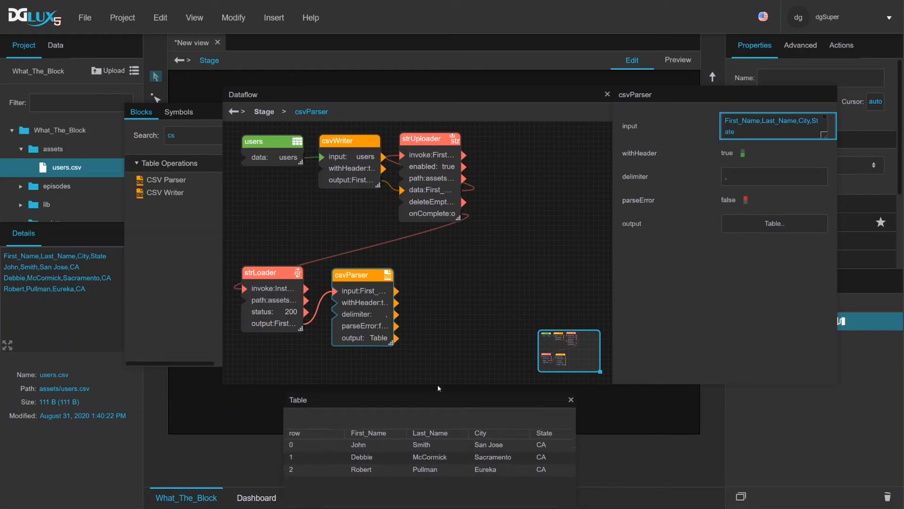
drag(553, 488, 610, 488)
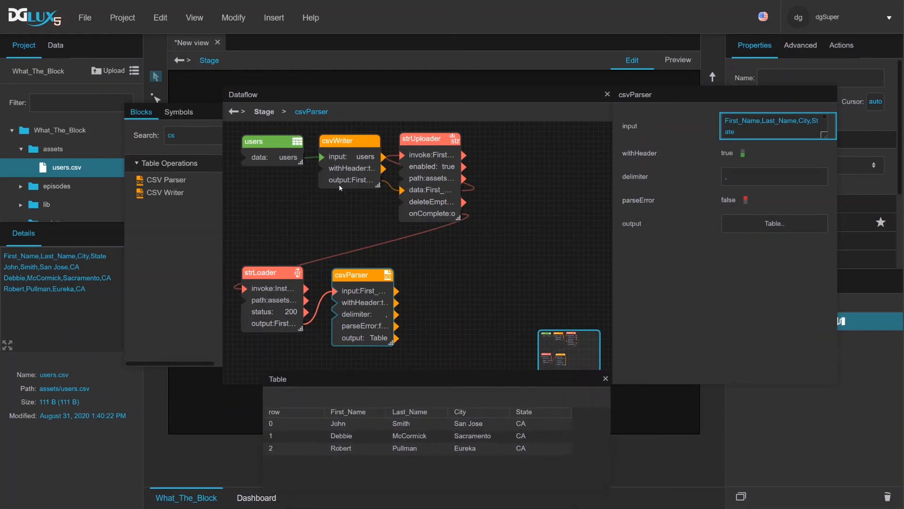
- Open the users block's data table, move its window clear of the csvParser output table, and add a new row
click(276, 163)
click(775, 122)
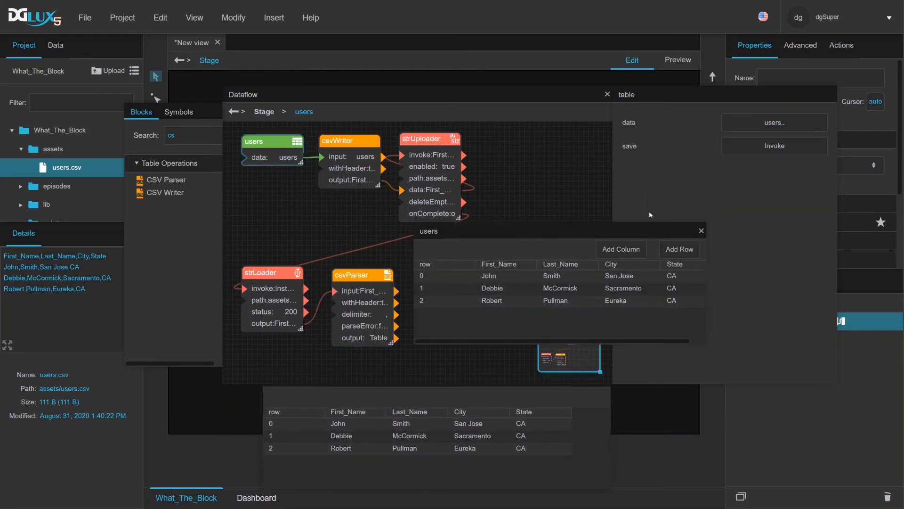
drag(596, 234, 576, 95)
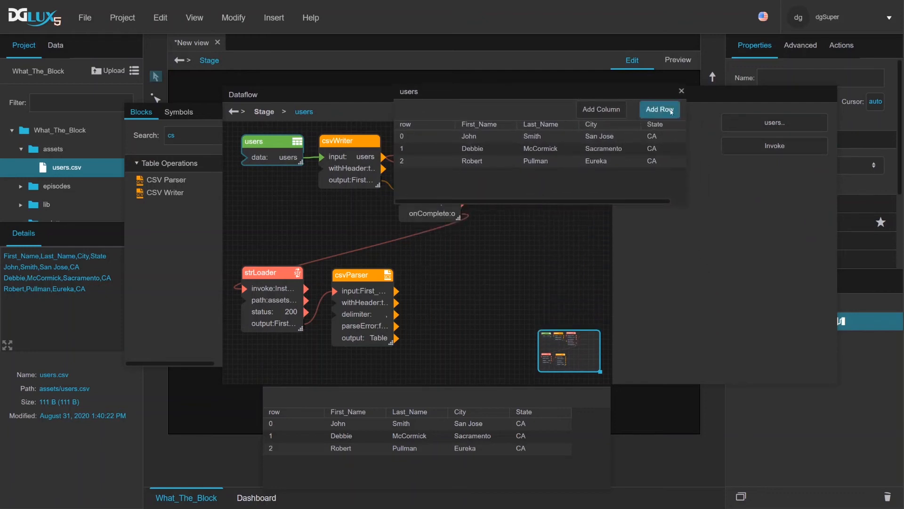
click(671, 111)
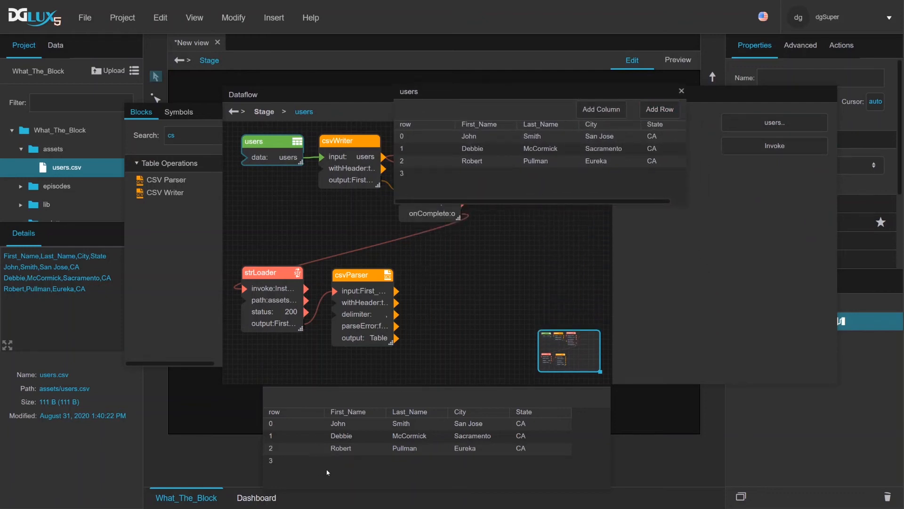
- Fill in the First_Name and Last_Name cells of row 3 in the users table and close the table
click(475, 178)
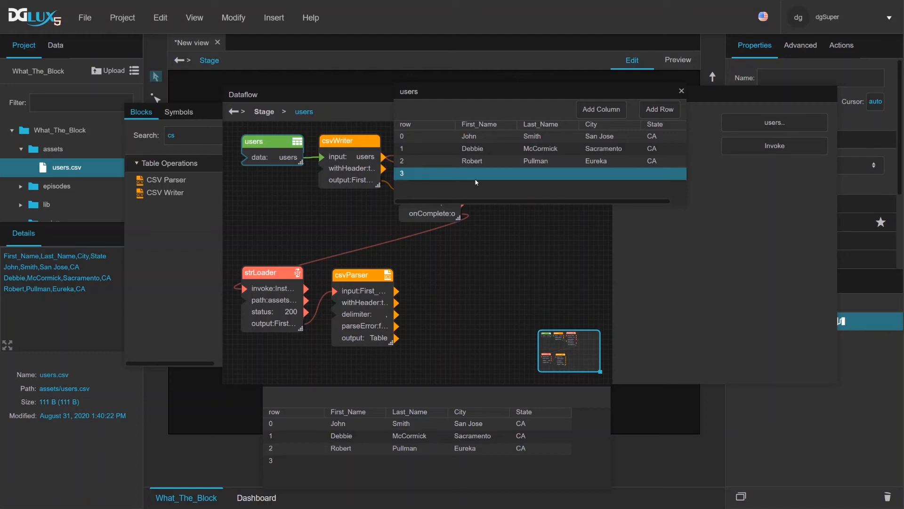
text(Julia)
click(547, 173)
click(597, 178)
click(682, 91)
- Inspect the properties of the csvWriter, strUploader, strLoader and csvParser blocks in turn to trace the data through the flow
click(332, 157)
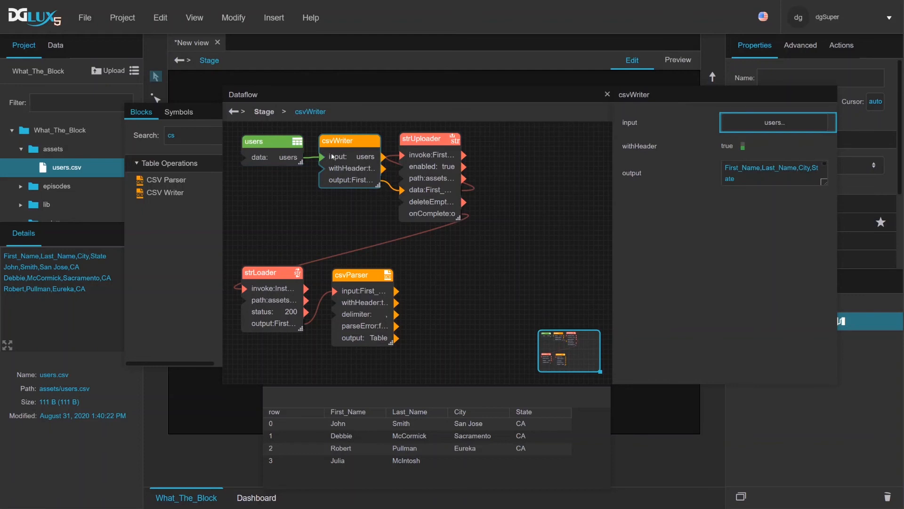
mouse_move(795, 184)
click(453, 180)
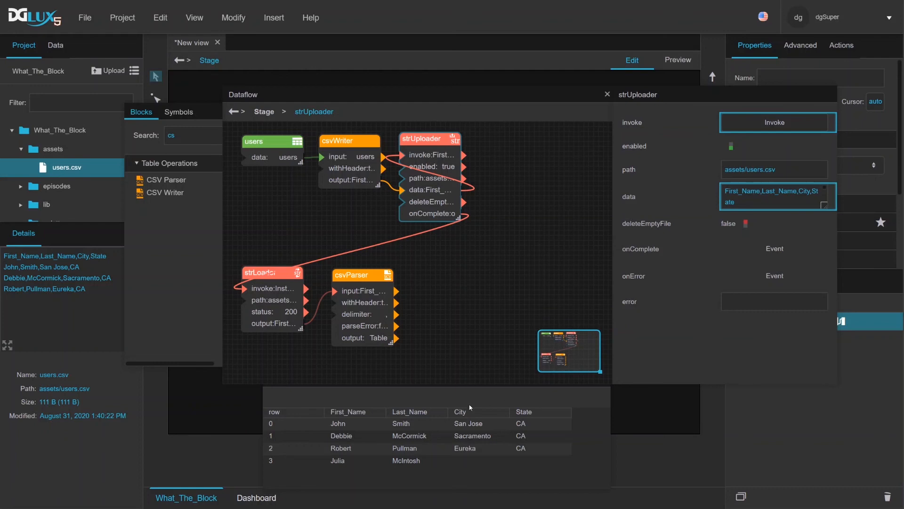
click(282, 287)
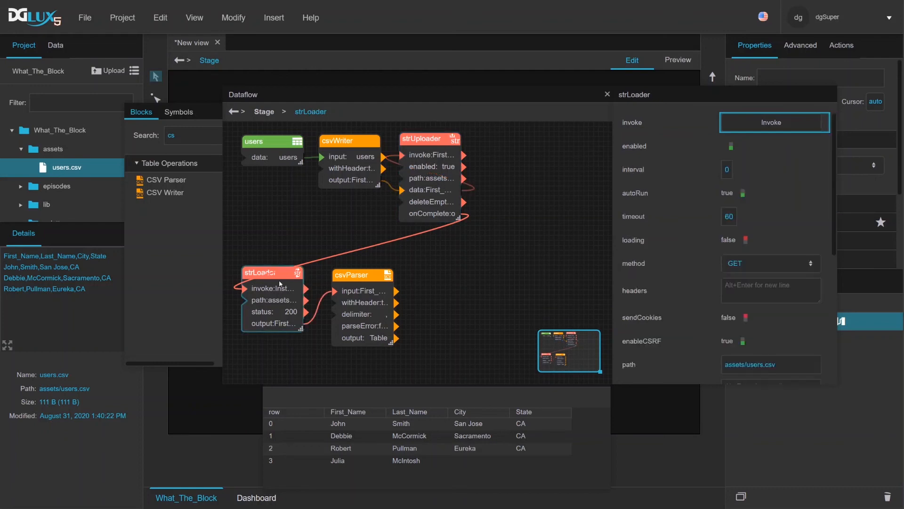
click(345, 304)
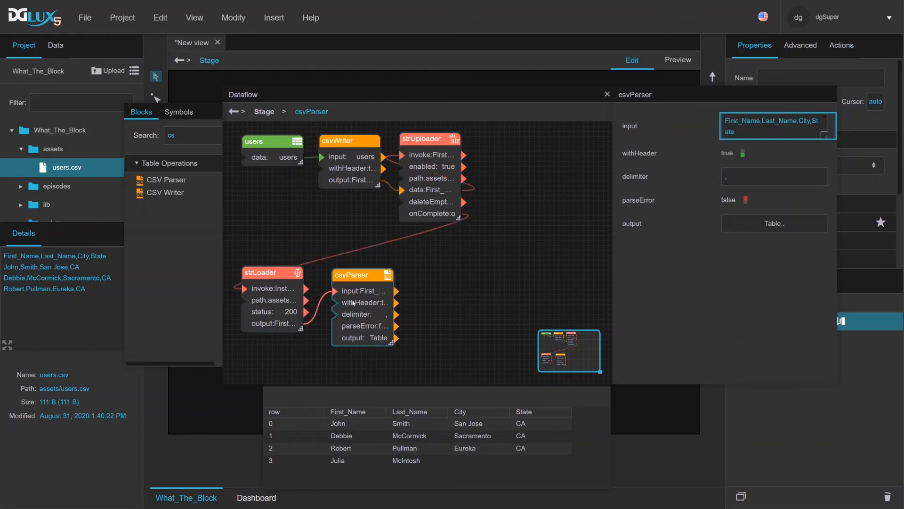